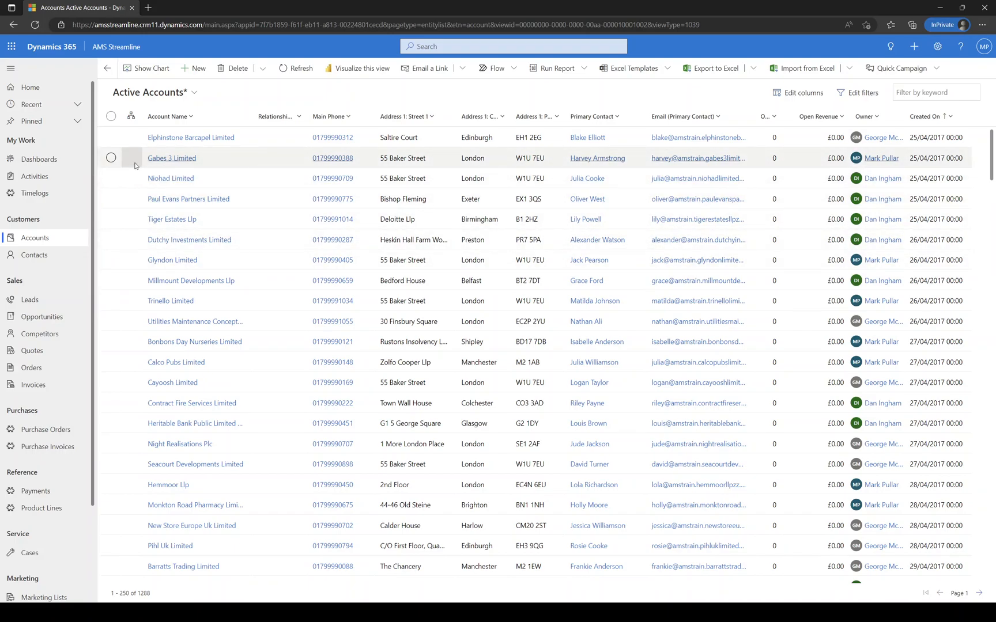
Step: Select Paul Evans Partners, Dutchy Investments, Millmount Developments, Trinello and the account below it
left_click(111, 159)
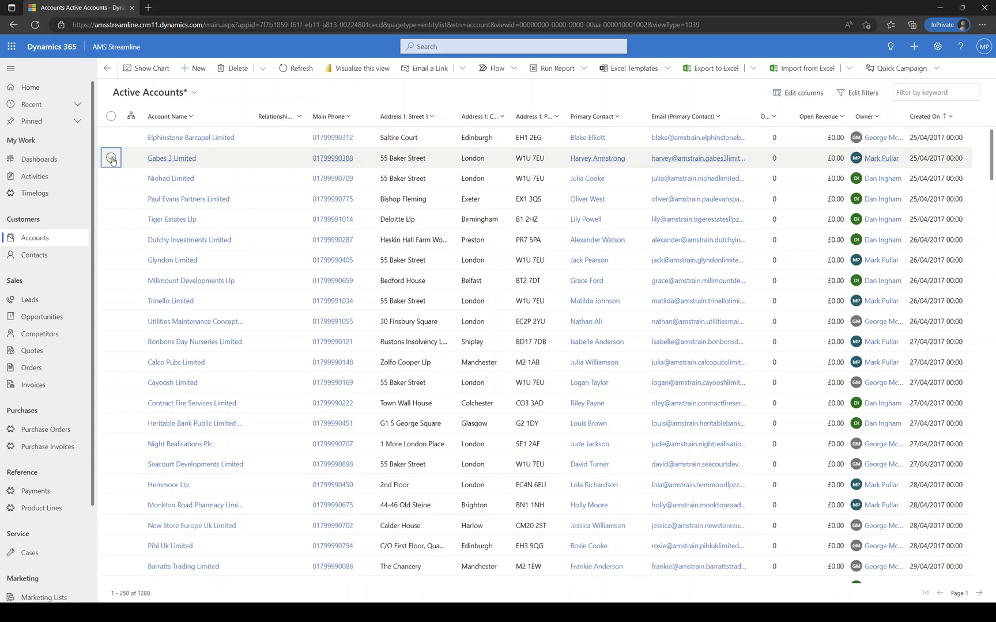
left_click(112, 198)
left_click(111, 240)
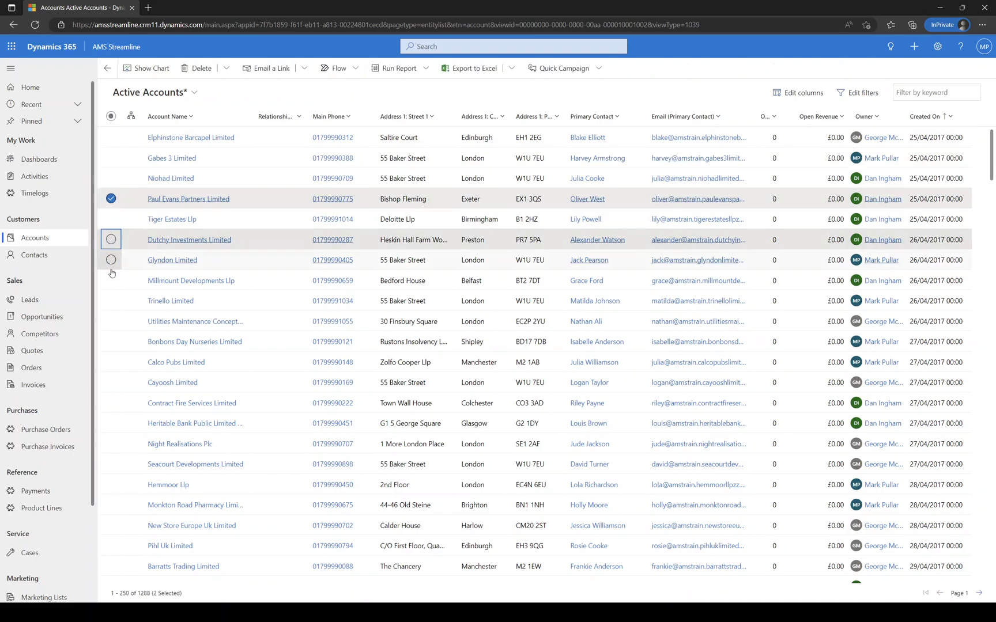
left_click(111, 280)
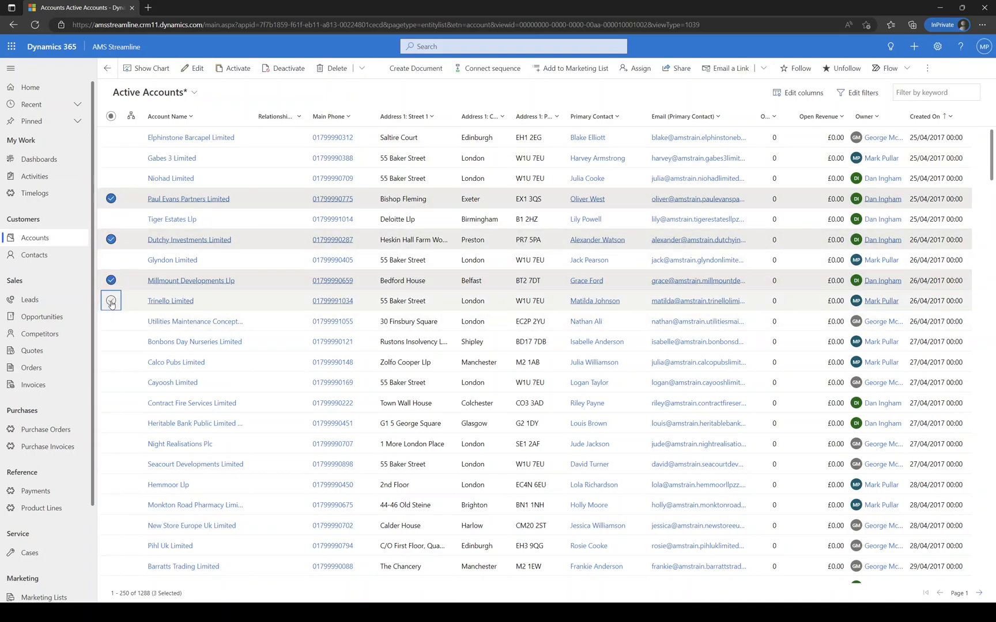
left_click(111, 301)
left_click(111, 321)
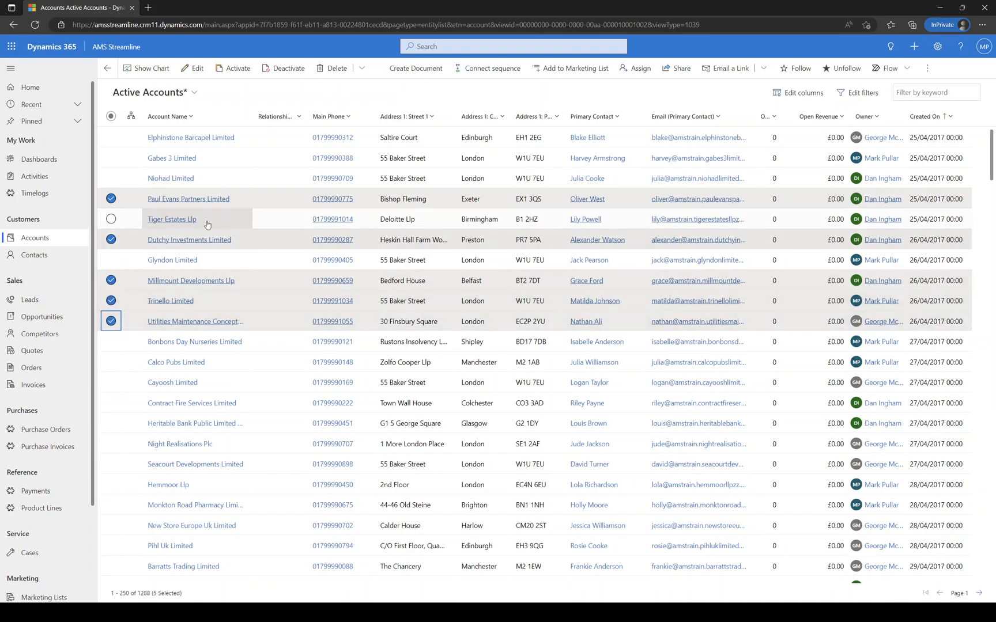
Step: Bulk-edit the five accounts, setting Relationship Type to Customer in the Header, and save
left_click(193, 70)
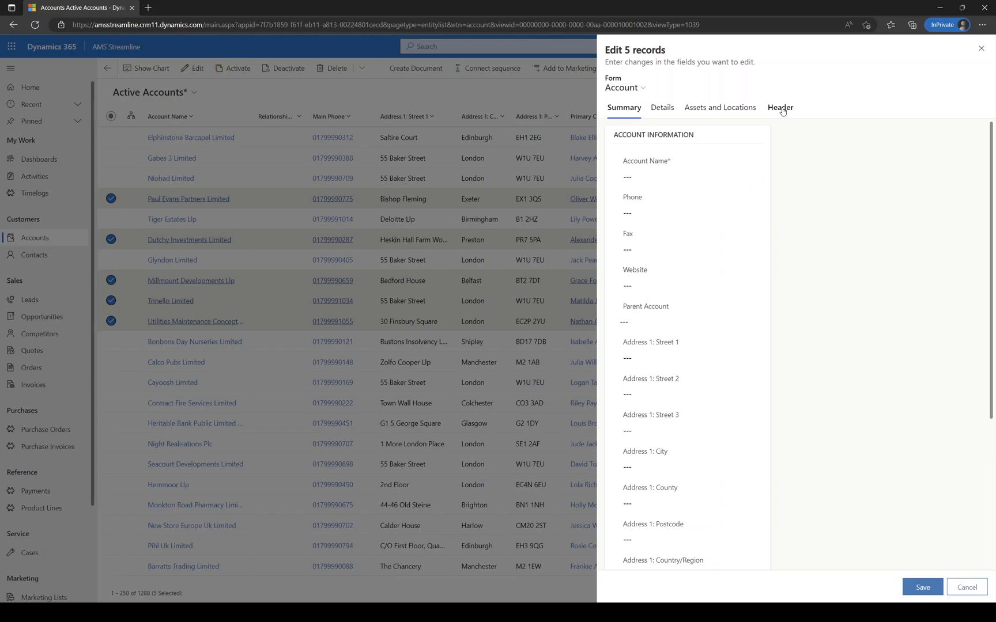
left_click(780, 108)
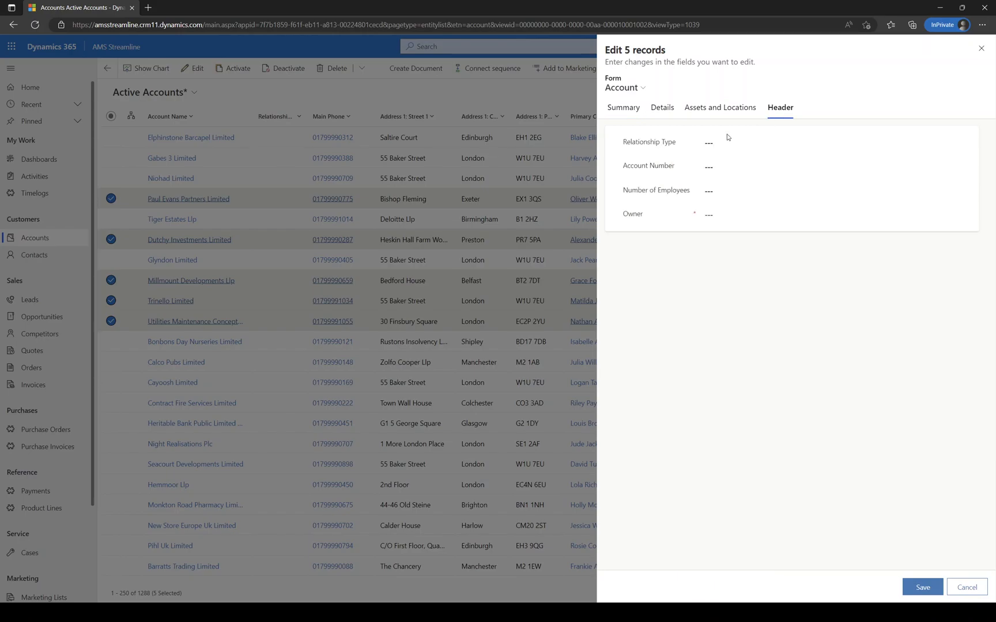
left_click(727, 189)
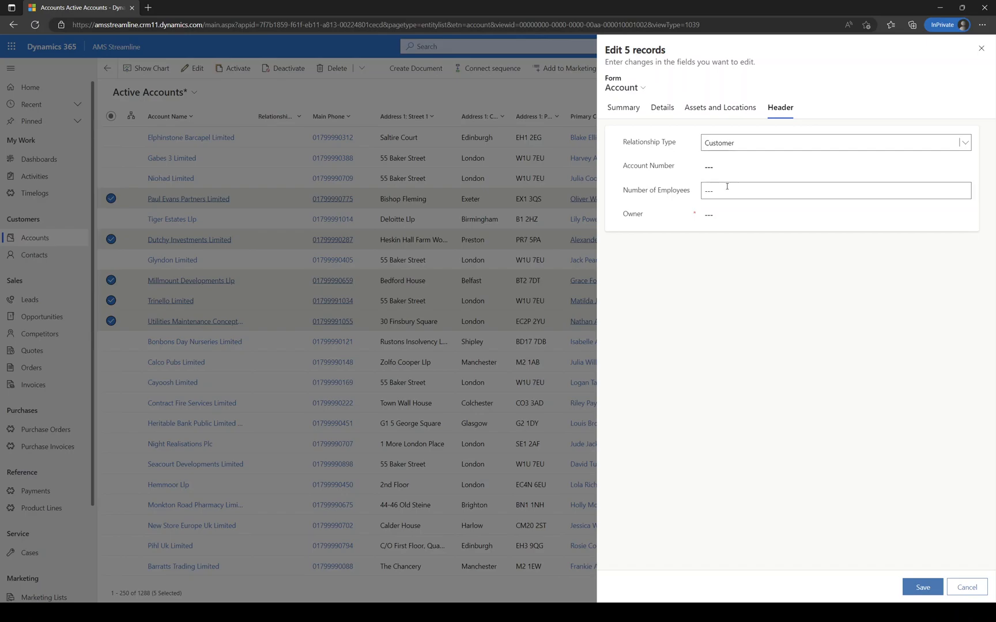
left_click(923, 587)
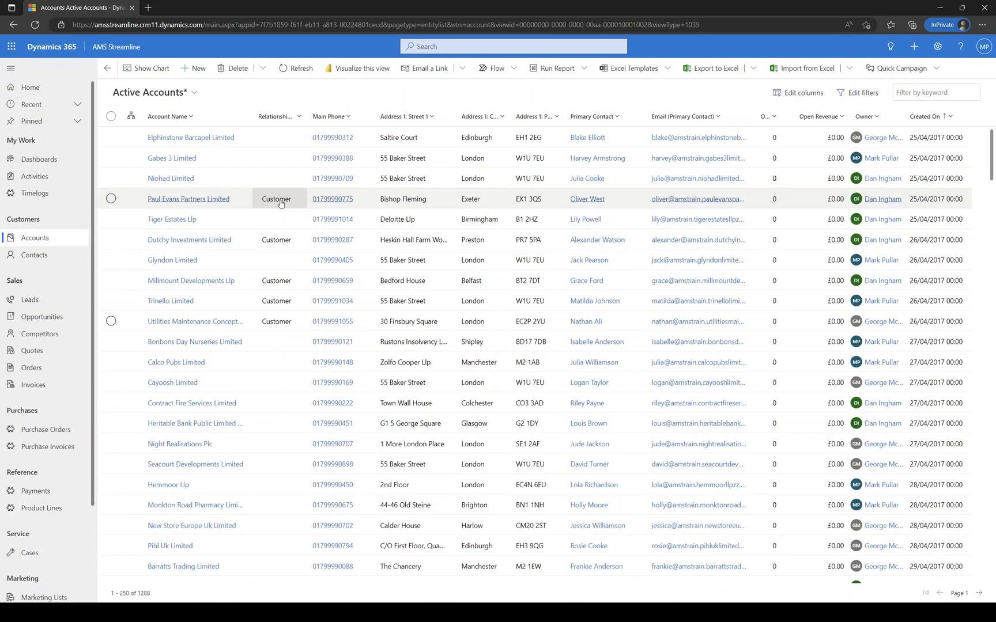
Step: Switch to Active Contacts and sort by Created On from oldest to newest
left_click(33, 257)
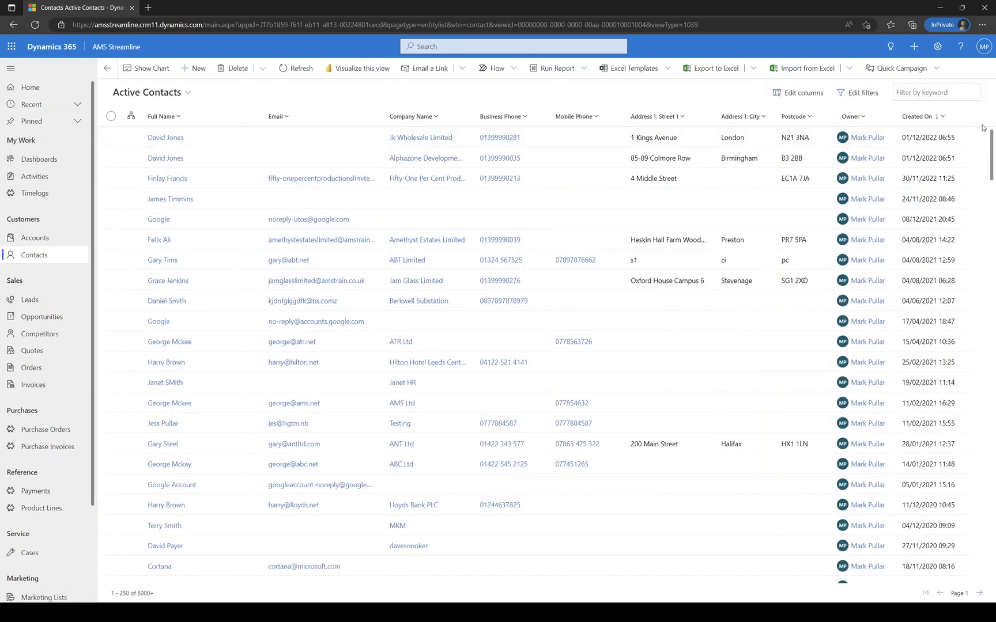
left_click(950, 120)
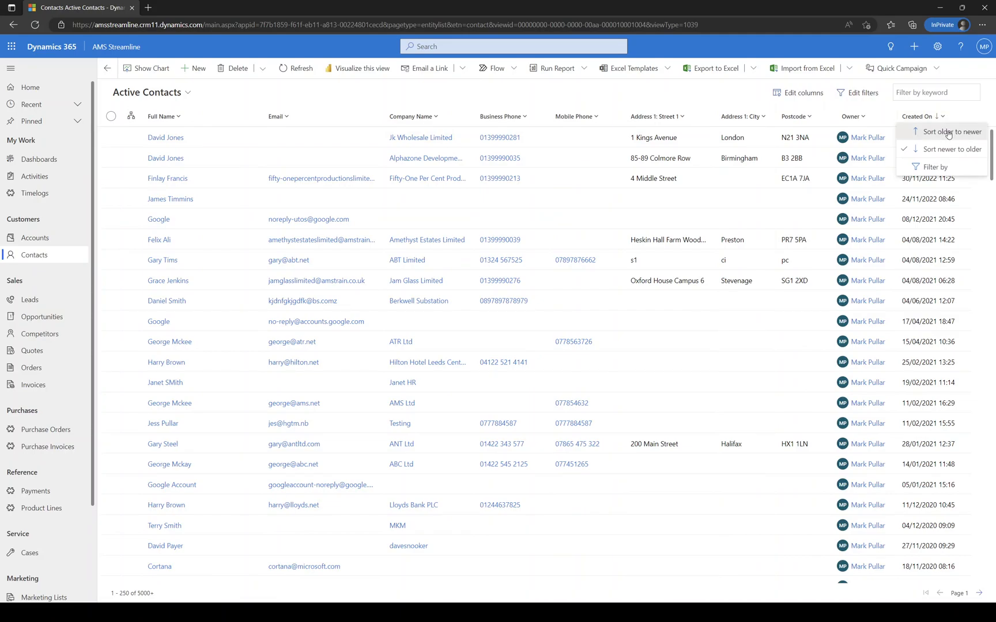
left_click(946, 133)
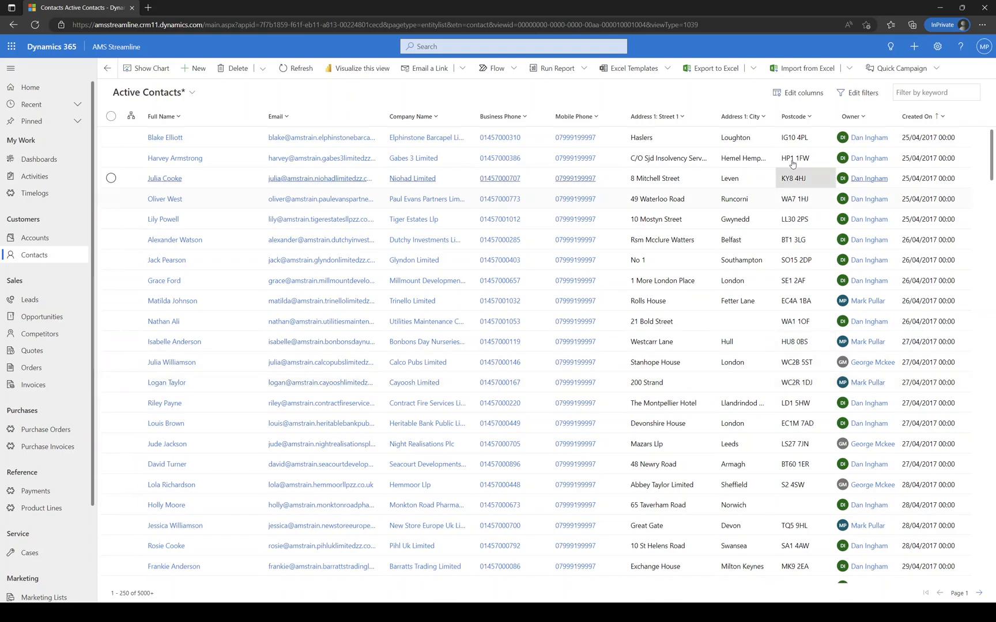
Step: Filter the Postcode column to values beginning with WC
left_click(808, 120)
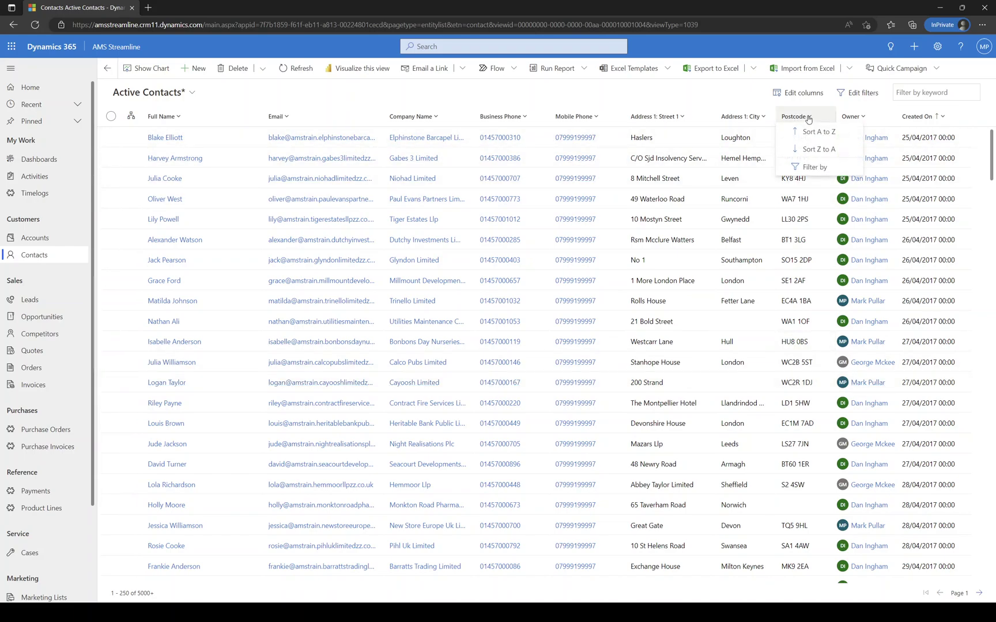
left_click(799, 165)
left_click(796, 162)
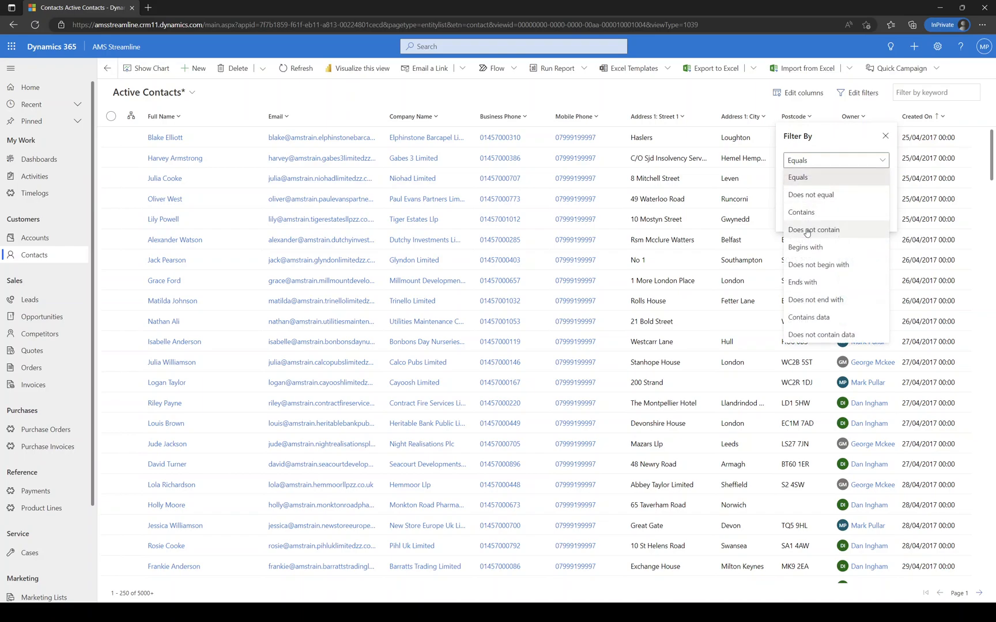
left_click(808, 247)
left_click(813, 181)
type("WC")
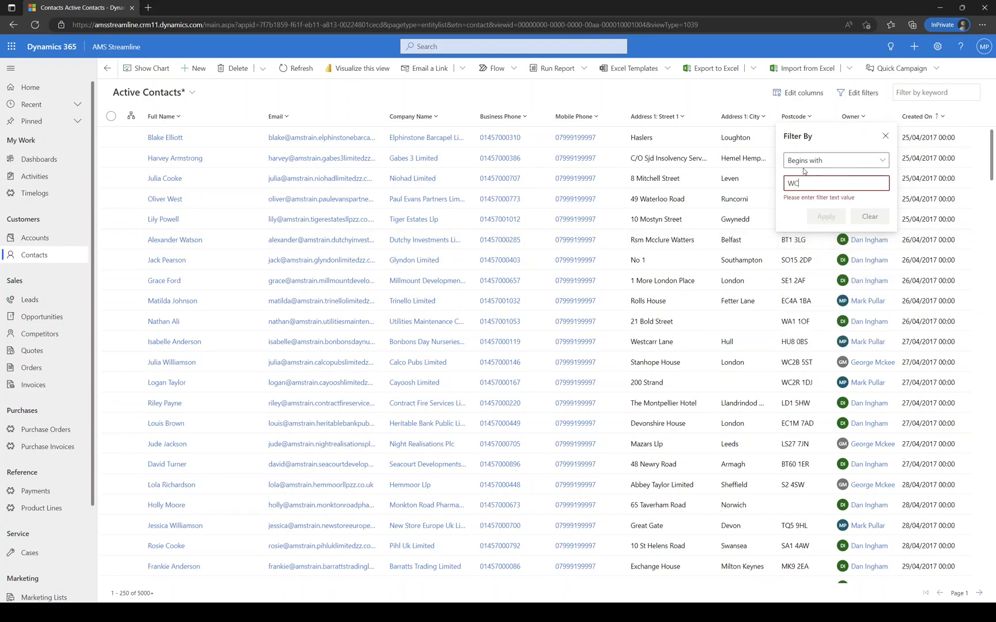
left_click(818, 210)
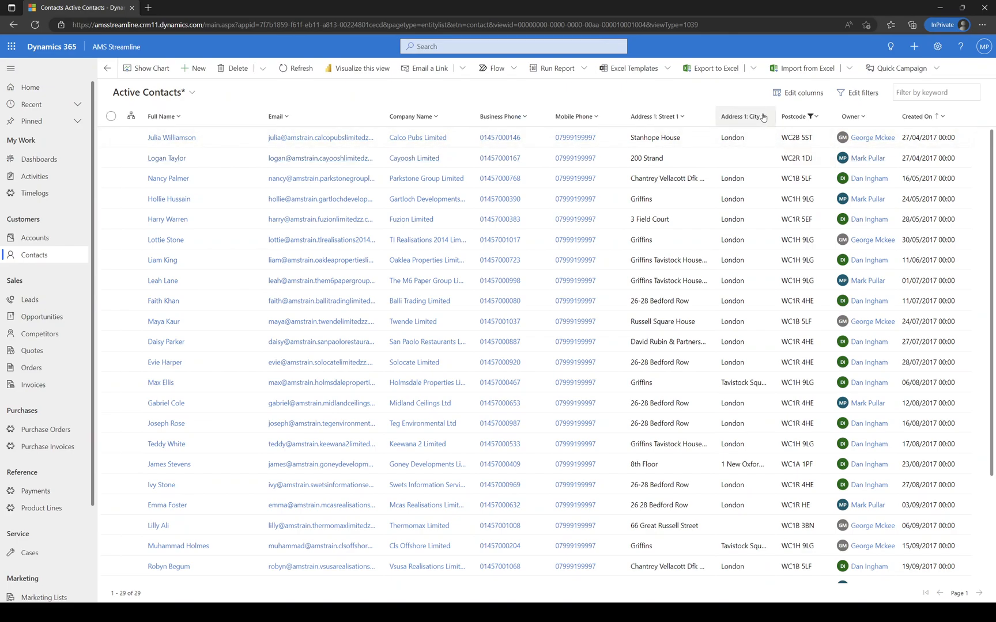
Step: Filter the Address 1: City column to contacts with no city, leaving two rows
left_click(760, 117)
left_click(753, 166)
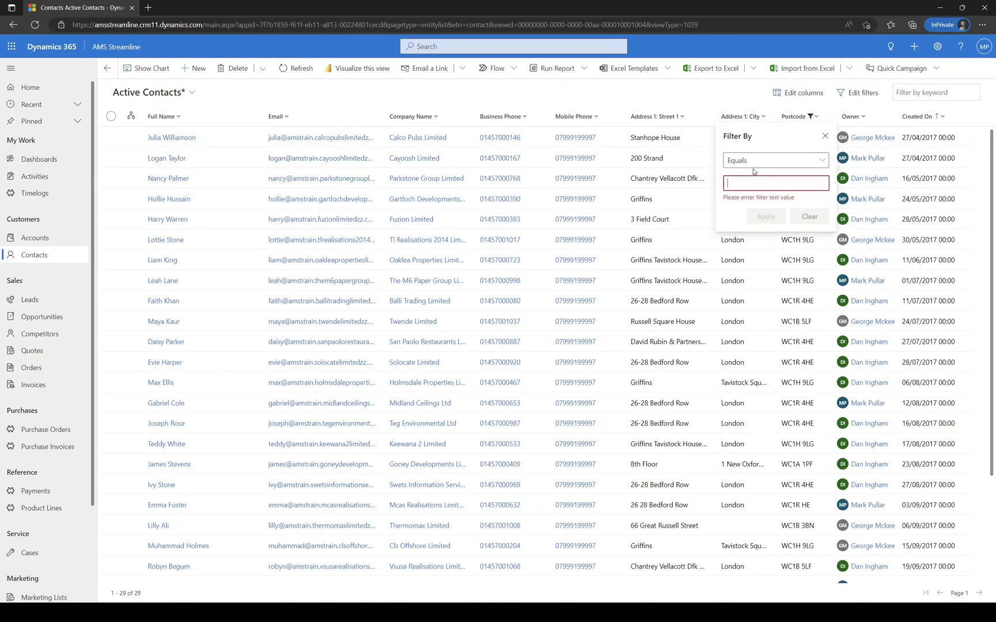
left_click(750, 160)
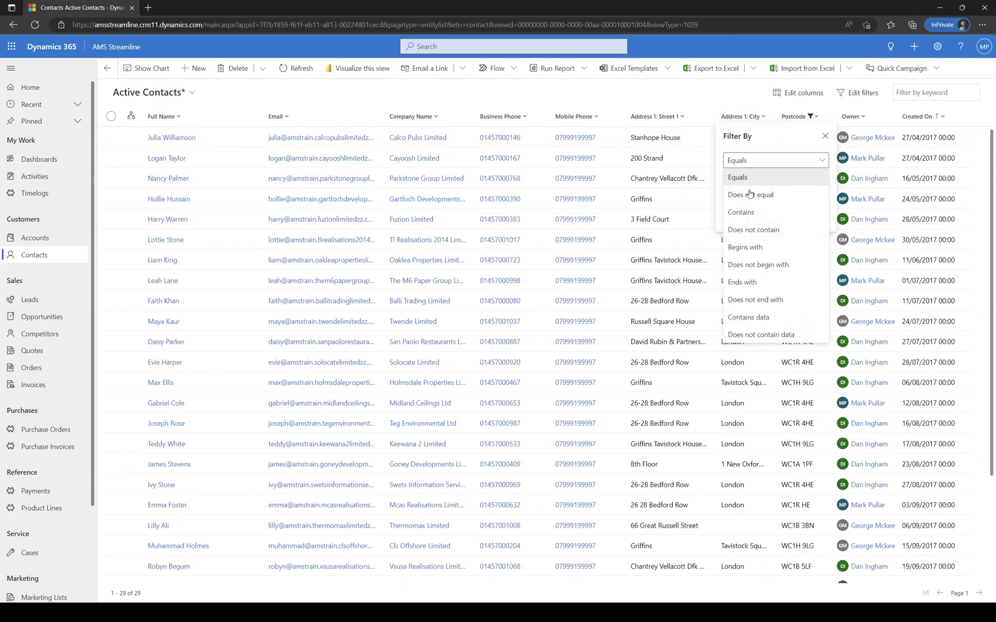
left_click(747, 334)
left_click(790, 184)
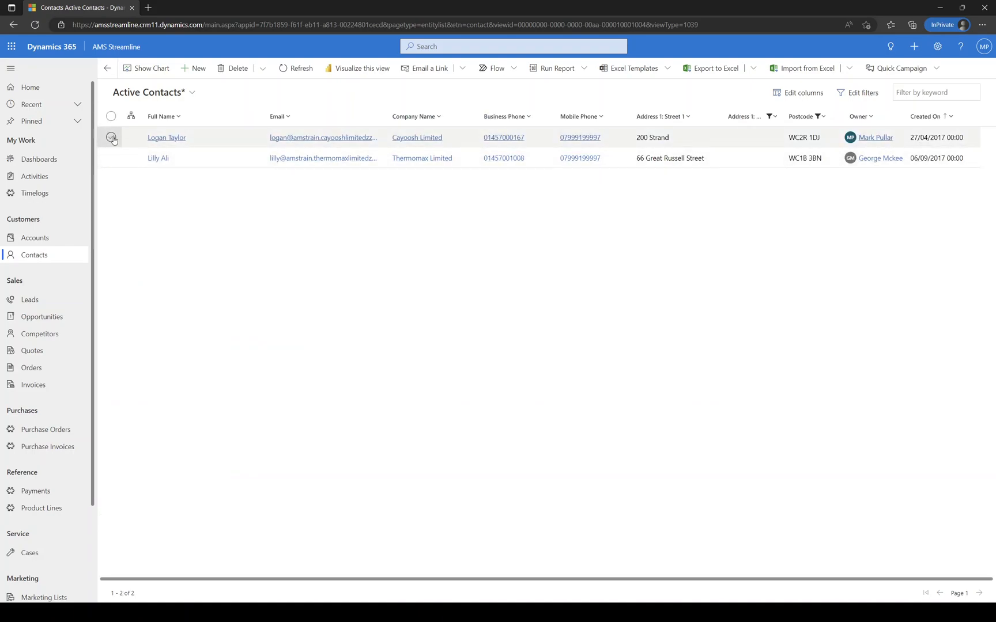
Step: Select both remaining contacts, bulk-edit Address 1: City to London and save
left_click(111, 137)
left_click(110, 159)
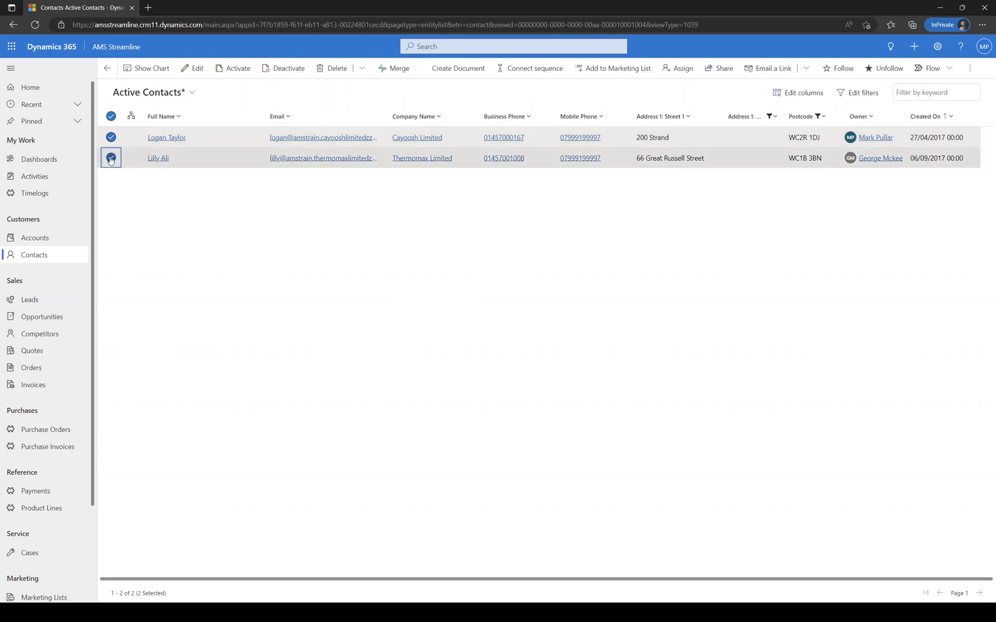
left_click(191, 69)
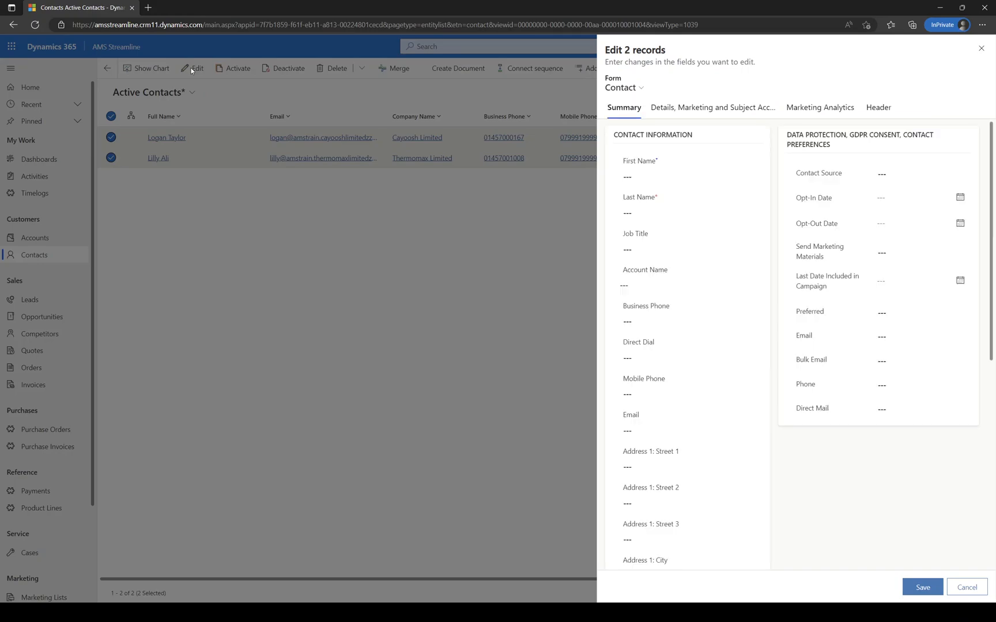
scroll(710, 502, "down", 1)
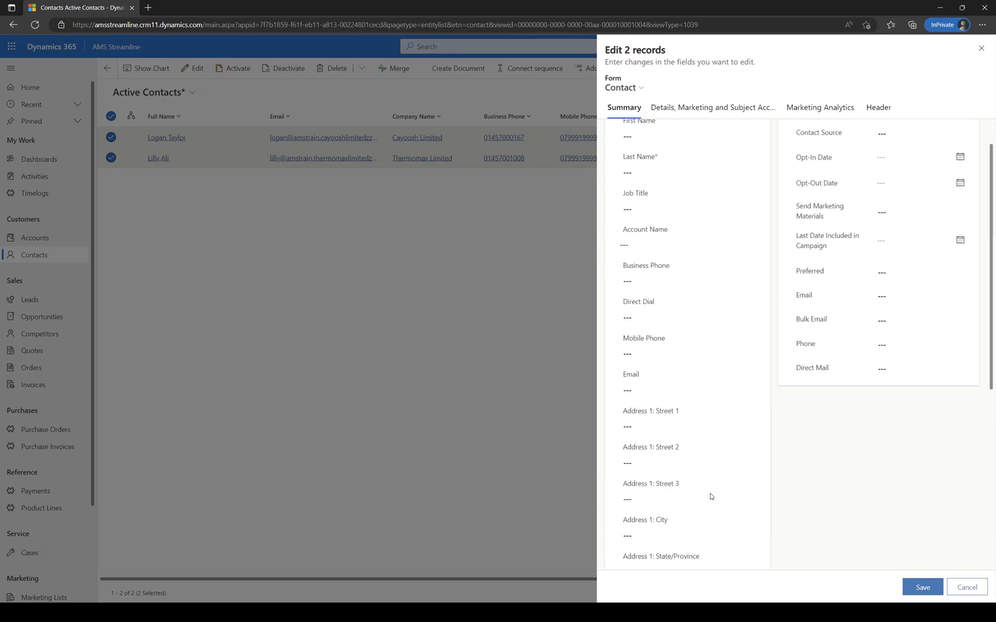
type("Lo")
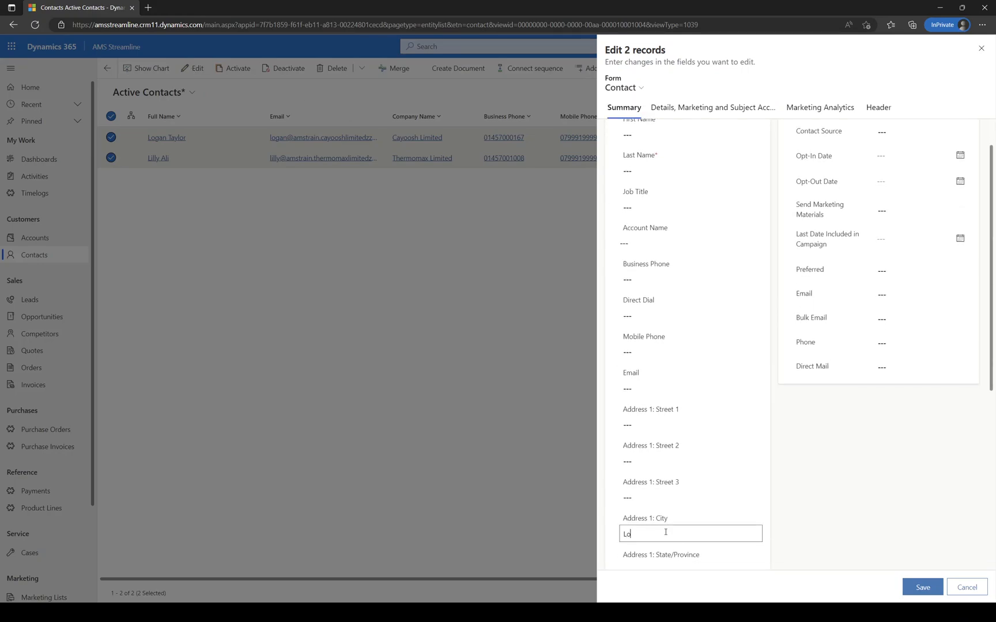
type("ndoinn")
left_click(924, 588)
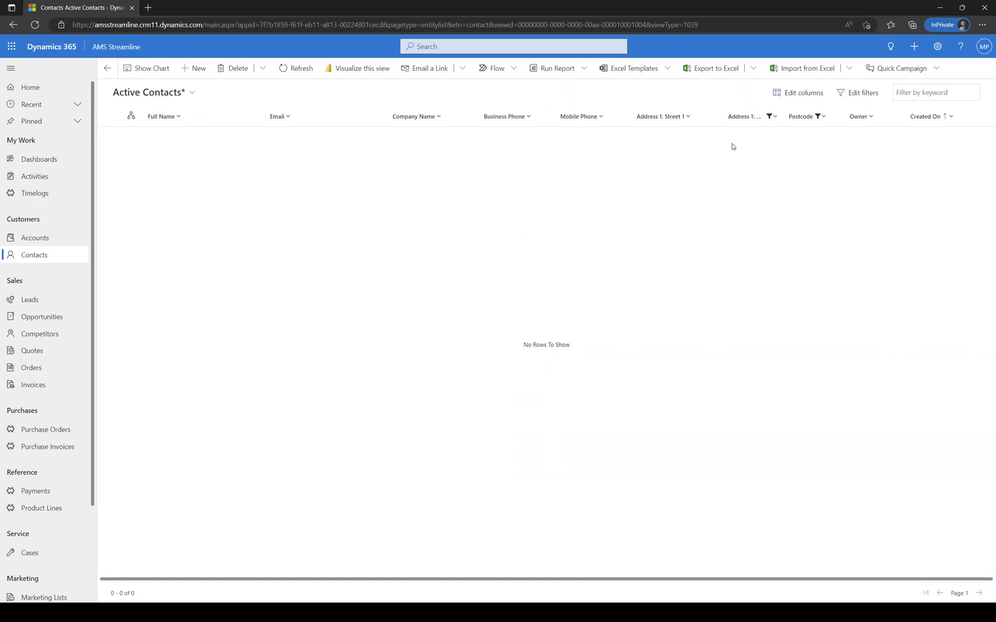
Step: Clear the Address 1: City filter so all 29 WC-postcode contacts list again
left_click(770, 118)
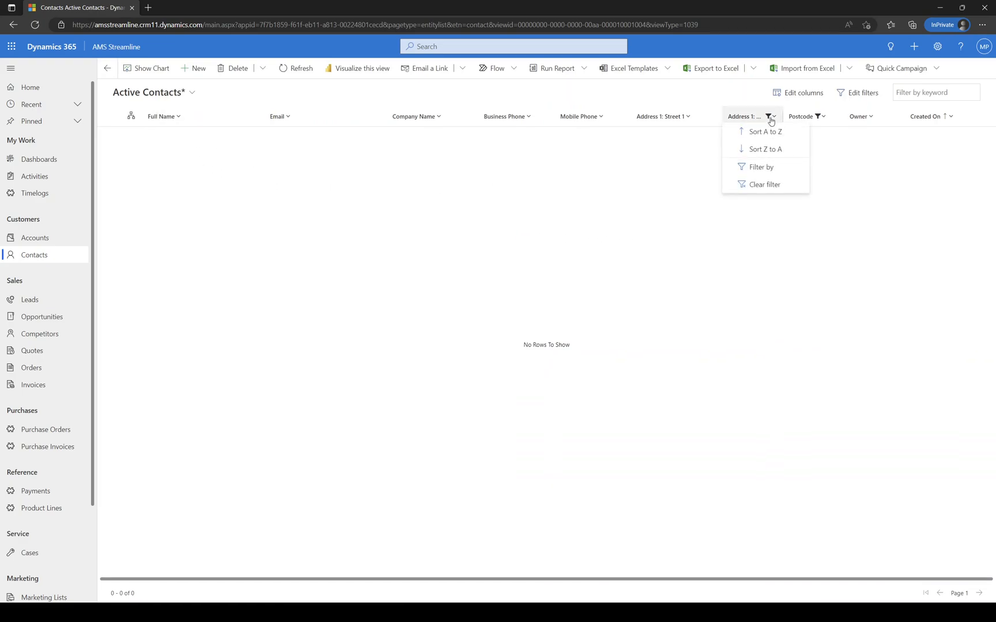
left_click(663, 178)
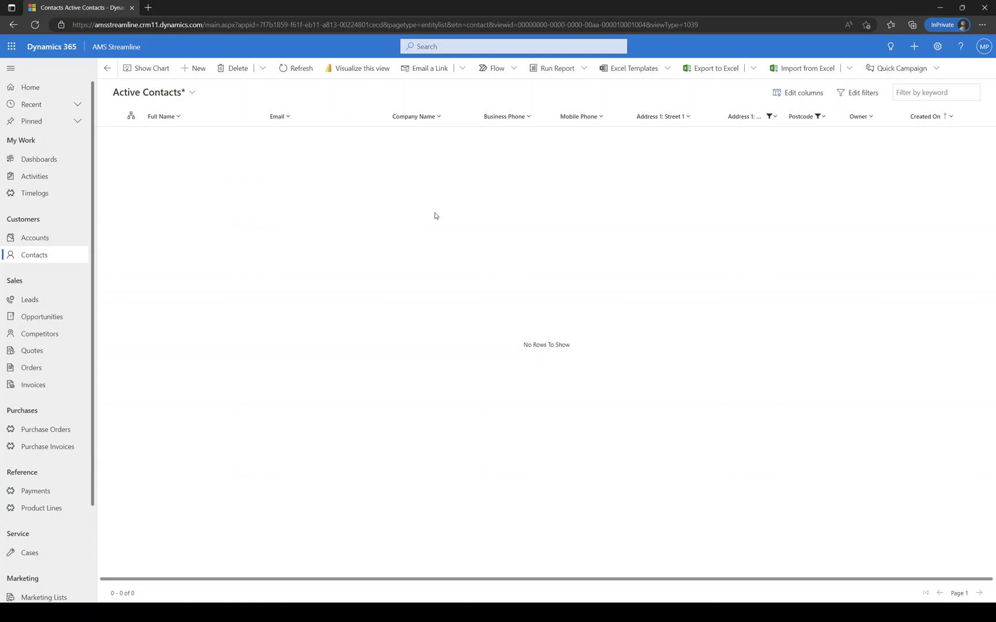
left_click(761, 118)
left_click(761, 187)
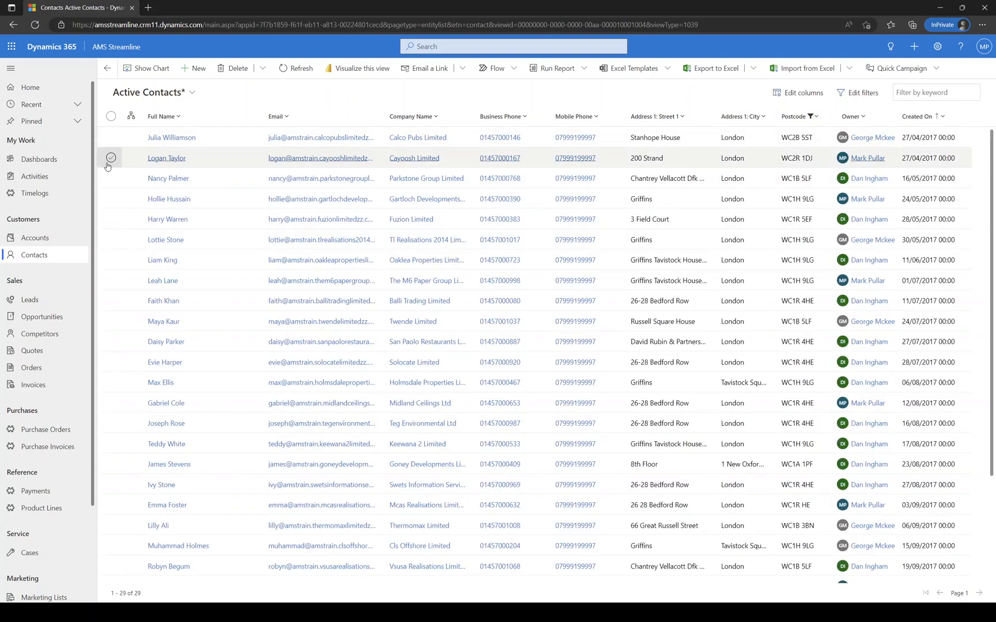
left_click(110, 158)
left_click(110, 178)
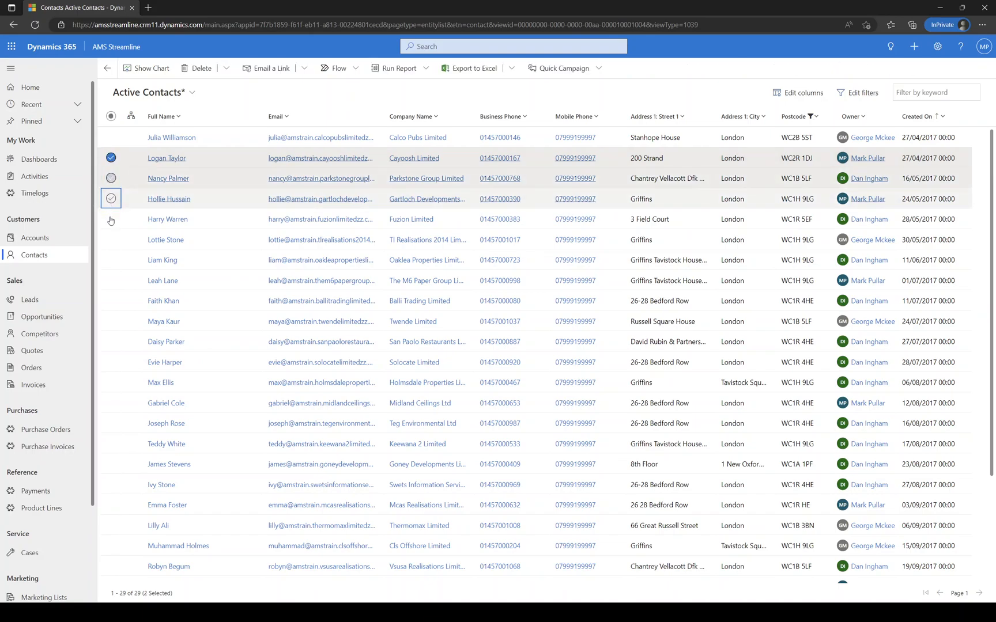
left_click(110, 198)
left_click(111, 219)
left_click(197, 69)
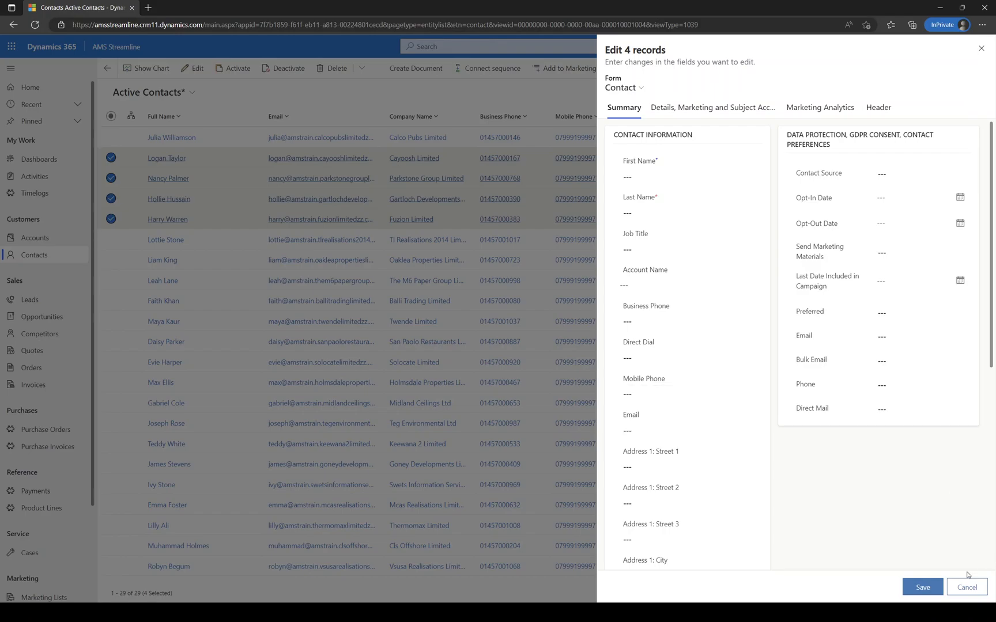
left_click(966, 587)
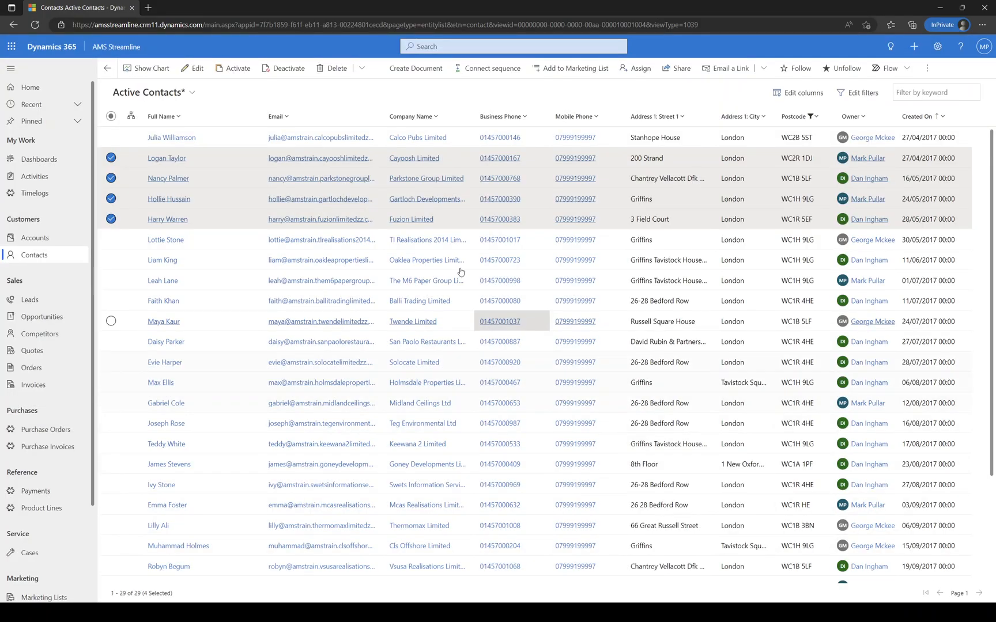